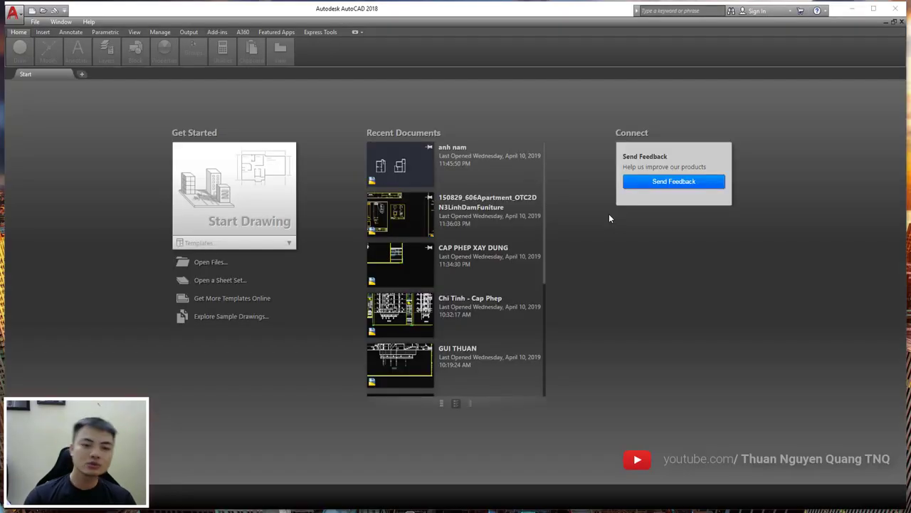
Step: Open the 150829_606Apartment drawing from Recent Documents and look over the Lobby sheets
{"action": "left_click", "coordinate": [474, 207]}
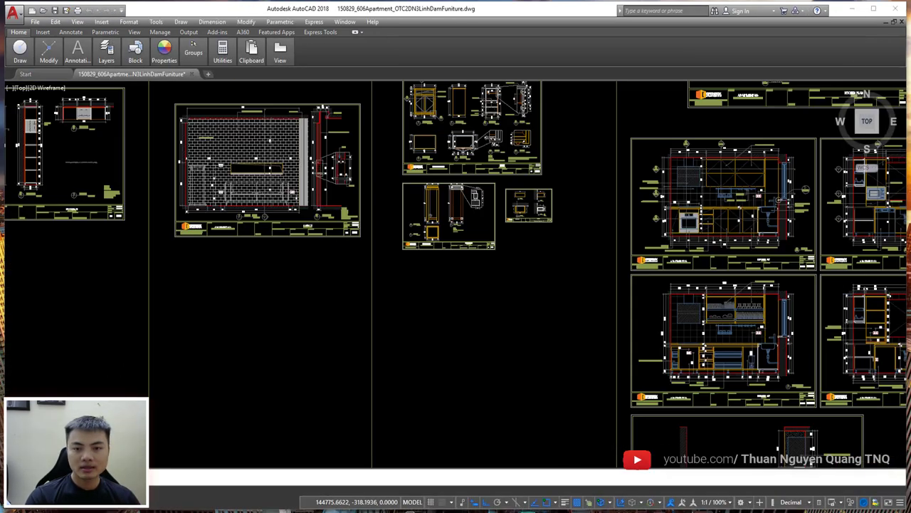
{"action": "scroll", "coordinate": [279, 209], "scroll_direction": "down", "scroll_amount": 4}
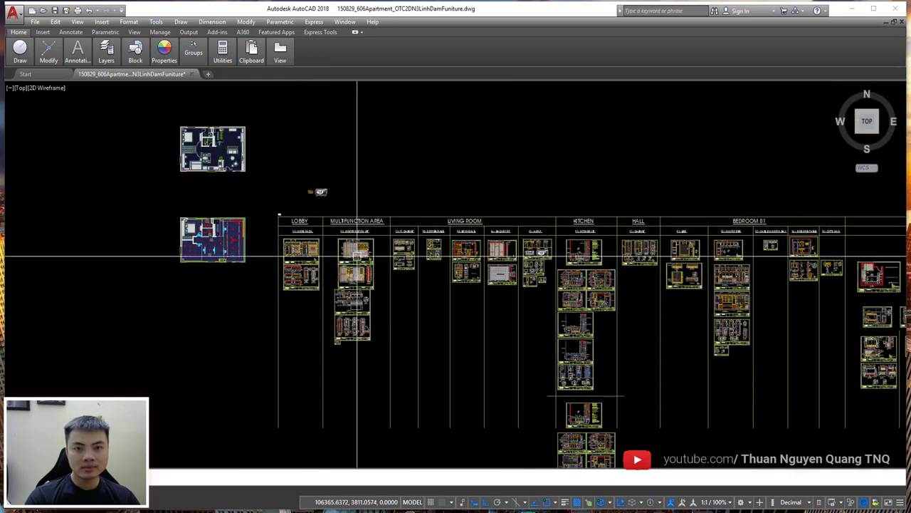
{"action": "scroll", "coordinate": [361, 252], "scroll_direction": "up", "scroll_amount": 5}
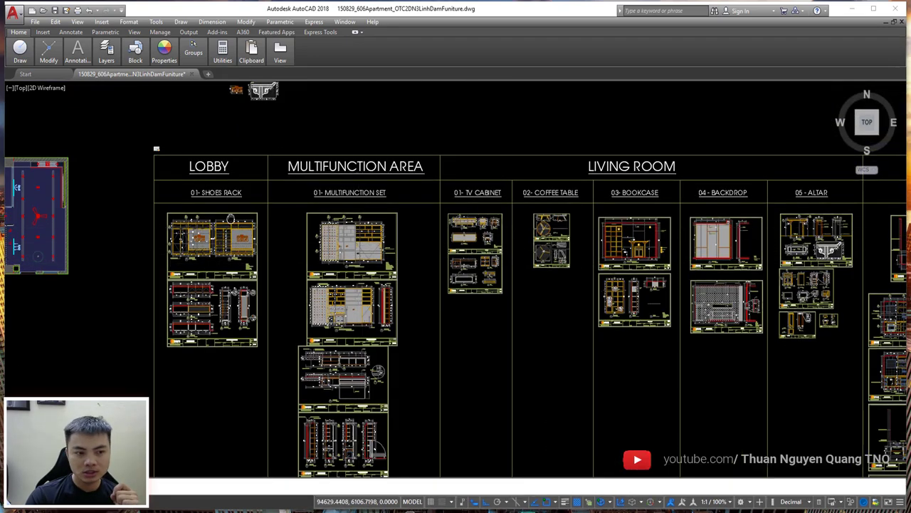
{"action": "mouse_move", "coordinate": [119, 217]}
{"action": "middle_mouse_down"}
{"action": "mouse_move", "coordinate": [311, 300]}
{"action": "mouse_move", "coordinate": [188, 282]}
{"action": "middle_mouse_up"}
{"action": "scroll", "coordinate": [563, 293], "scroll_direction": "down", "scroll_amount": 3}
{"action": "scroll", "coordinate": [564, 294], "scroll_direction": "down", "scroll_amount": 2}
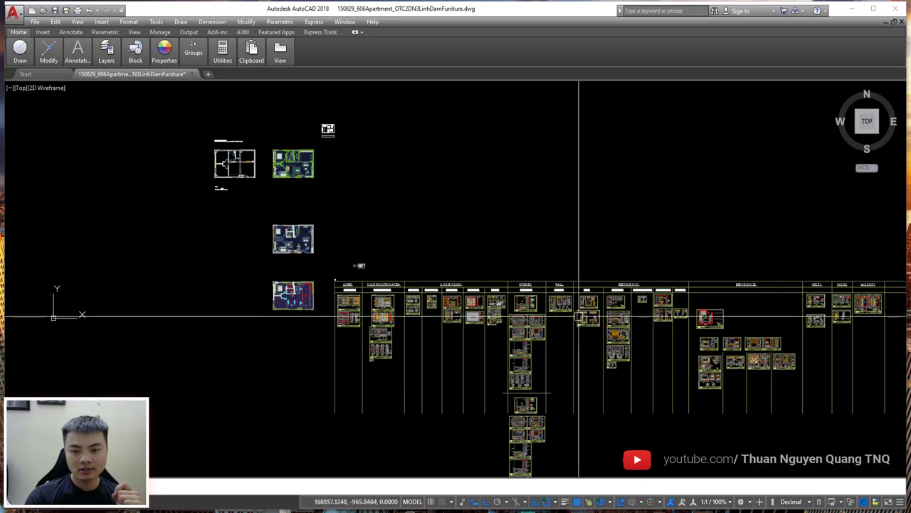
{"action": "scroll", "coordinate": [563, 293], "scroll_direction": "up", "scroll_amount": 5}
{"action": "scroll", "coordinate": [563, 293], "scroll_direction": "up", "scroll_amount": 5}
{"action": "scroll", "coordinate": [563, 293], "scroll_direction": "down", "scroll_amount": 5}
Step: Pan across the Multifunction Area, Living Room and Kitchen sheets to the 04 - BACKDROP sheet's top dimensions
{"action": "middle_click_drag", "start_coordinate": [193, 282], "coordinate": [327, 244]}
{"action": "left_click", "coordinate": [35, 22]}
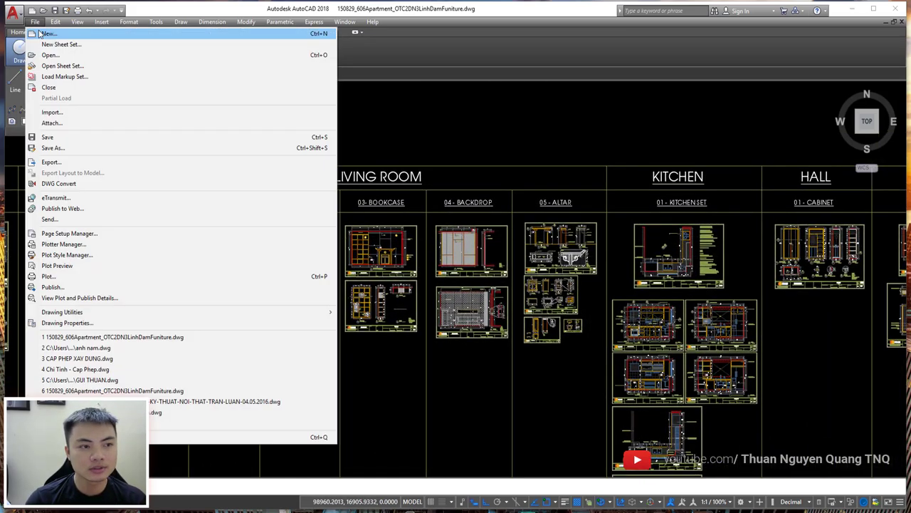
{"action": "left_click", "coordinate": [20, 34]}
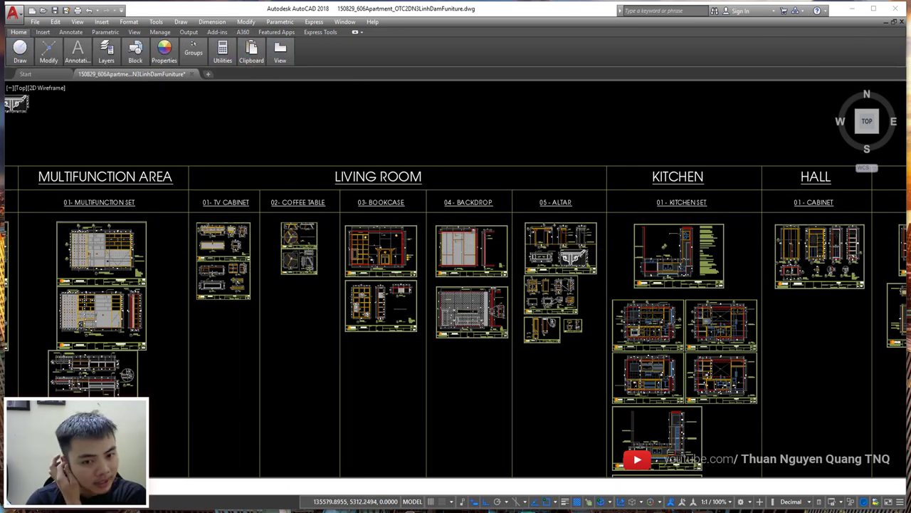
{"action": "scroll", "coordinate": [406, 261], "scroll_direction": "down", "scroll_amount": 3}
{"action": "scroll", "coordinate": [395, 233], "scroll_direction": "up", "scroll_amount": 7}
{"action": "middle_click_drag", "start_coordinate": [395, 233], "coordinate": [329, 253]}
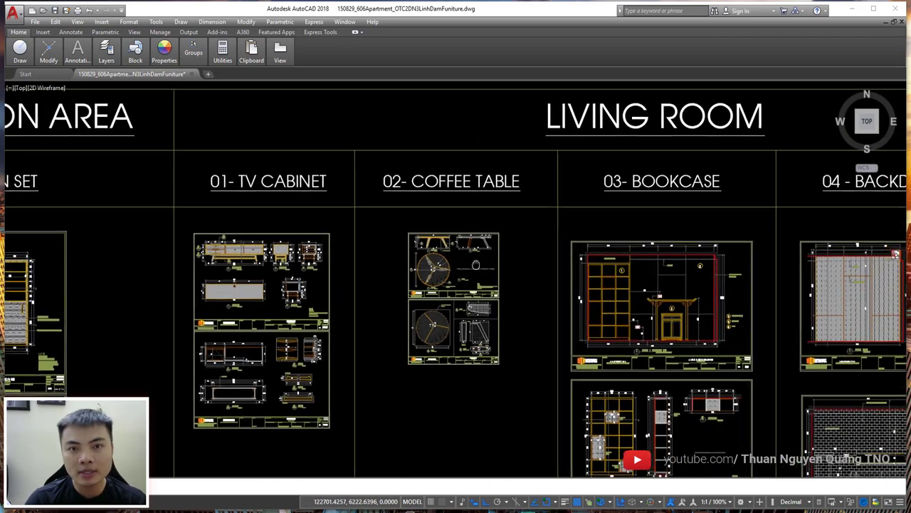
{"action": "scroll", "coordinate": [528, 257], "scroll_direction": "down", "scroll_amount": 4}
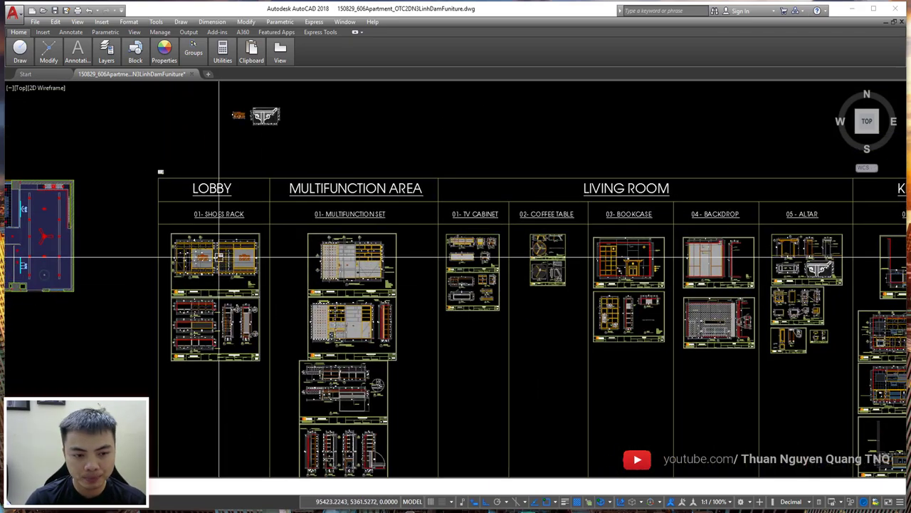
{"action": "scroll", "coordinate": [667, 254], "scroll_direction": "up", "scroll_amount": 10}
{"action": "scroll", "coordinate": [431, 273], "scroll_direction": "up", "scroll_amount": 4}
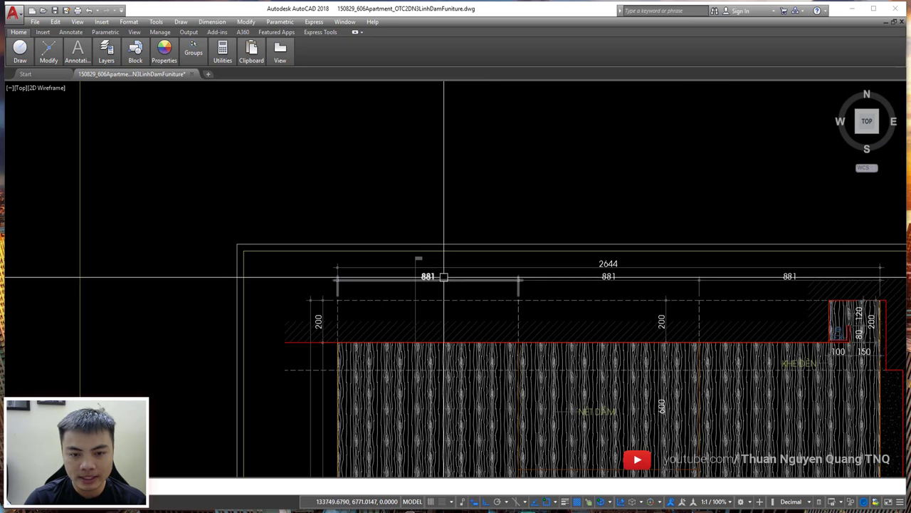
Step: Select the 881 dimension above the backdrop and enter the LAYISO command
{"action": "left_click", "coordinate": [443, 270]}
{"action": "scroll", "coordinate": [462, 275], "scroll_direction": "up", "scroll_amount": 2}
{"action": "left_click", "coordinate": [456, 282]}
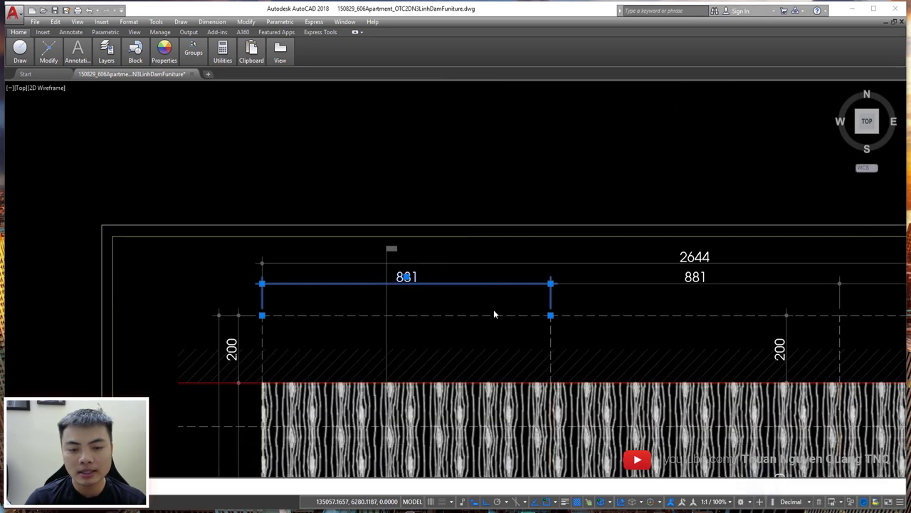
{"action": "key", "text": "Escape"}
{"action": "left_click", "coordinate": [458, 283]}
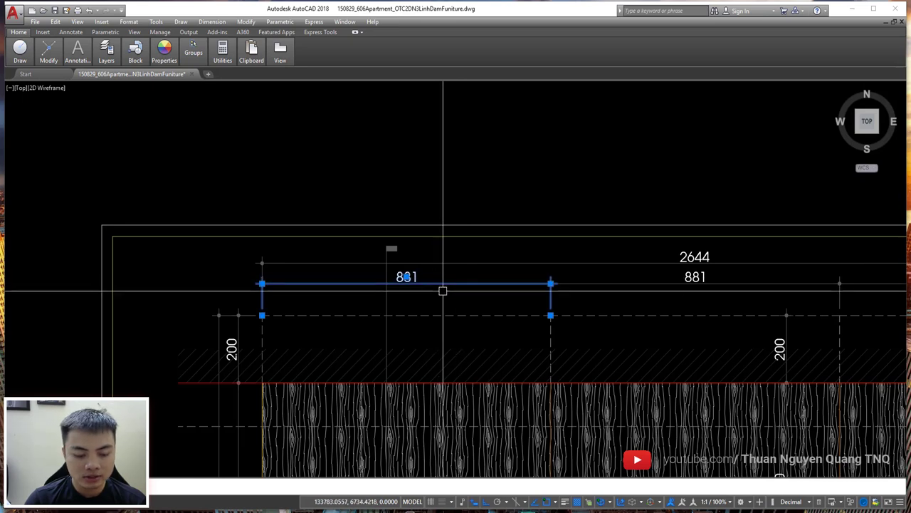
{"action": "type", "text": "y"}
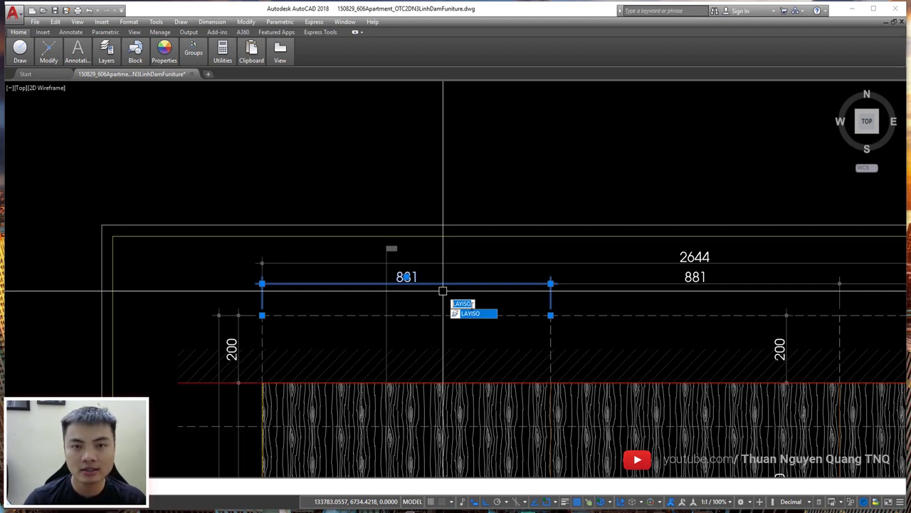
Step: Isolate the 881 dimension's layer and zoom around to inspect the dimensions alone
{"action": "key", "text": "Return"}
{"action": "scroll", "coordinate": [470, 305], "scroll_direction": "down", "scroll_amount": 8}
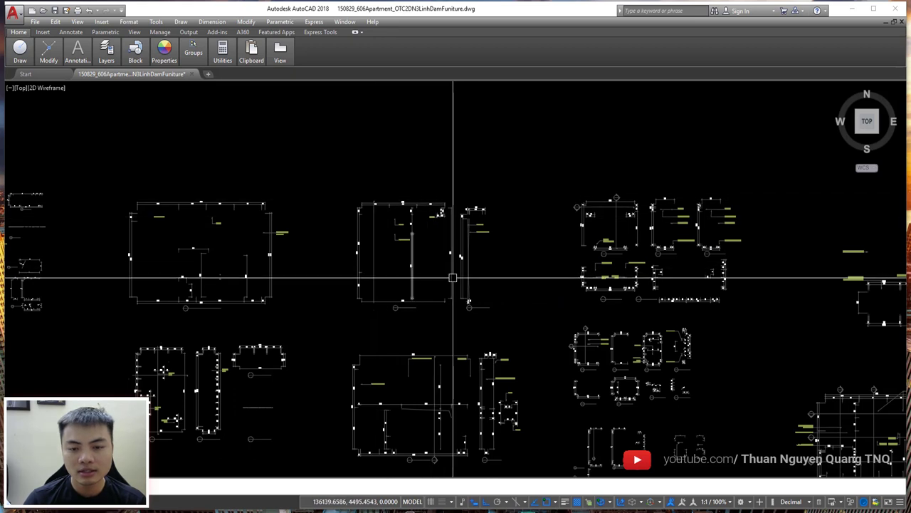
{"action": "scroll", "coordinate": [456, 276], "scroll_direction": "down", "scroll_amount": 2}
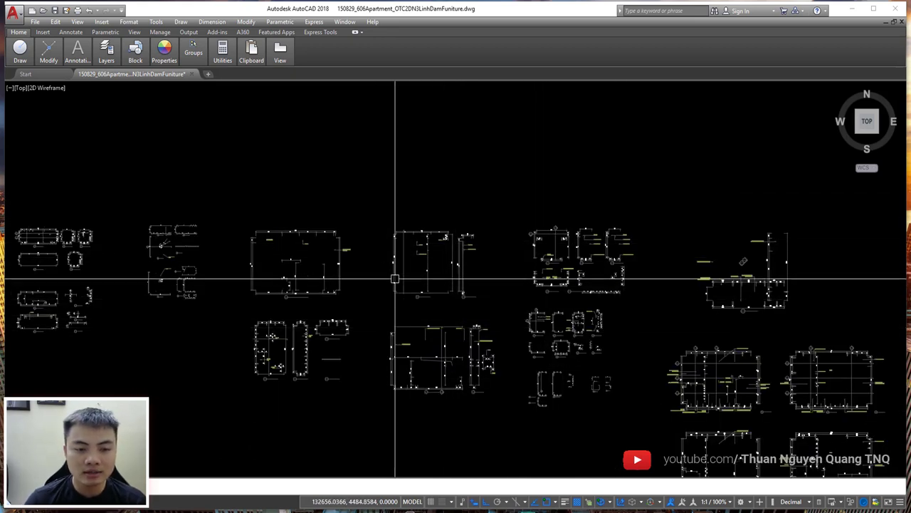
{"action": "scroll", "coordinate": [423, 251], "scroll_direction": "up", "scroll_amount": 5}
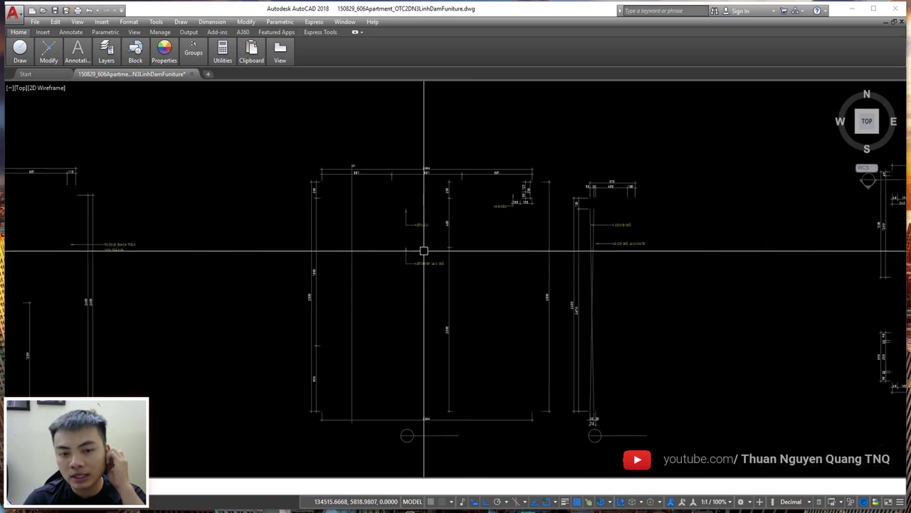
{"action": "scroll", "coordinate": [417, 178], "scroll_direction": "up", "scroll_amount": 2}
{"action": "left_click", "coordinate": [418, 153]}
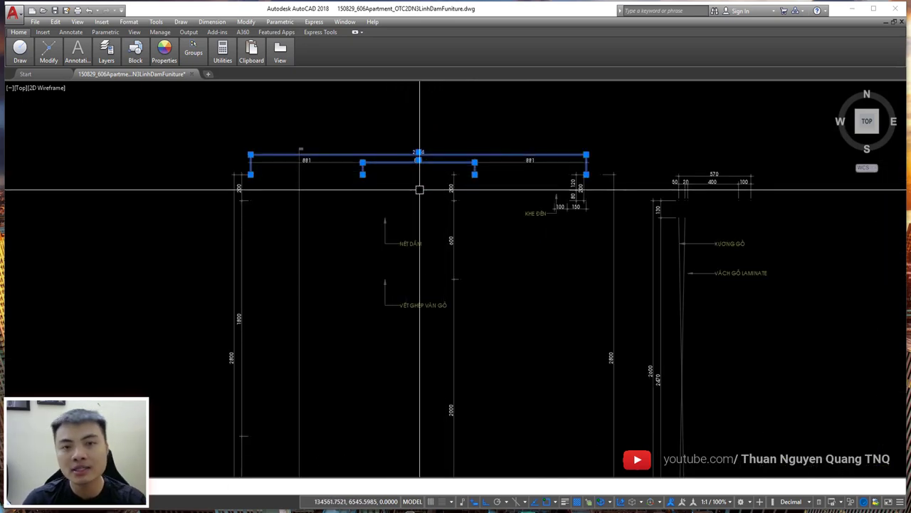
{"action": "scroll", "coordinate": [434, 213], "scroll_direction": "down", "scroll_amount": 4}
{"action": "scroll", "coordinate": [463, 249], "scroll_direction": "up", "scroll_amount": 4}
{"action": "key", "text": "Escape"}
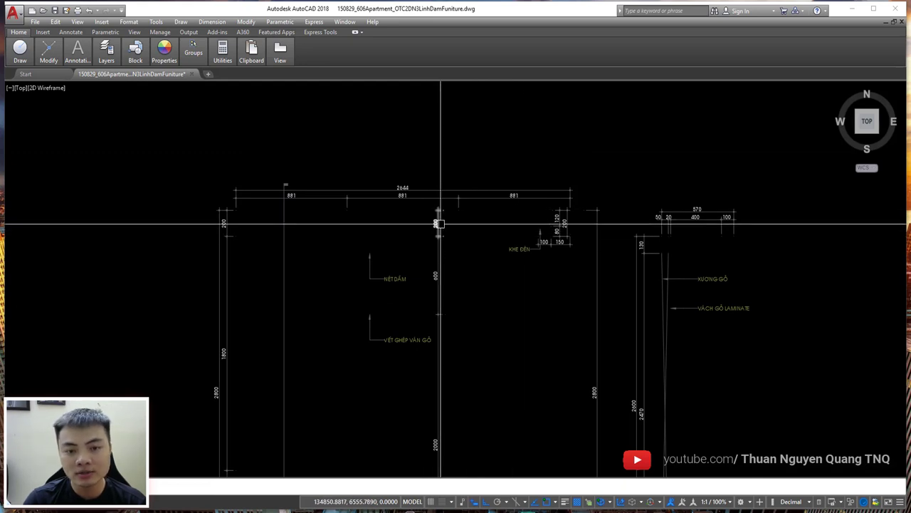
Step: Review the Backdrop sheet with all its layers and hatch showing again, and begin an LA layer command
{"action": "scroll", "coordinate": [413, 192], "scroll_direction": "up", "scroll_amount": 5}
{"action": "scroll", "coordinate": [498, 200], "scroll_direction": "down", "scroll_amount": 4}
{"action": "scroll", "coordinate": [507, 269], "scroll_direction": "up", "scroll_amount": 4}
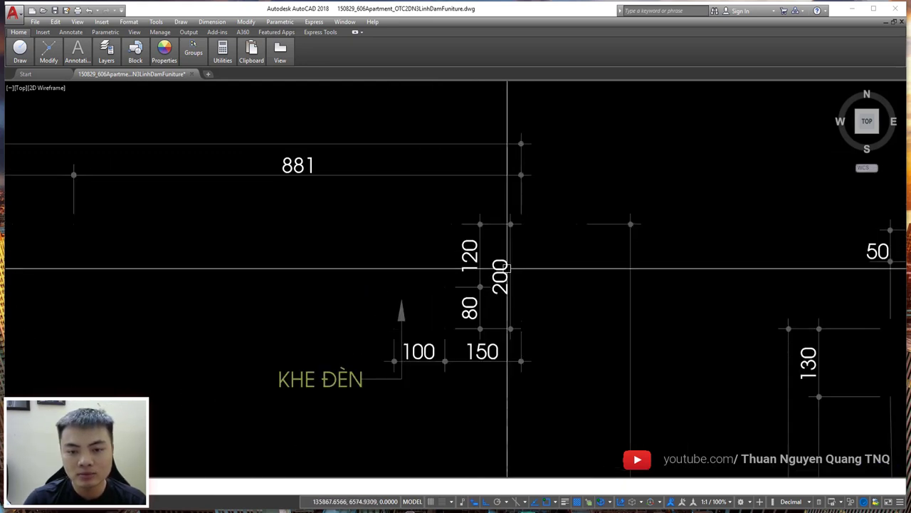
{"action": "scroll", "coordinate": [479, 222], "scroll_direction": "down", "scroll_amount": 2}
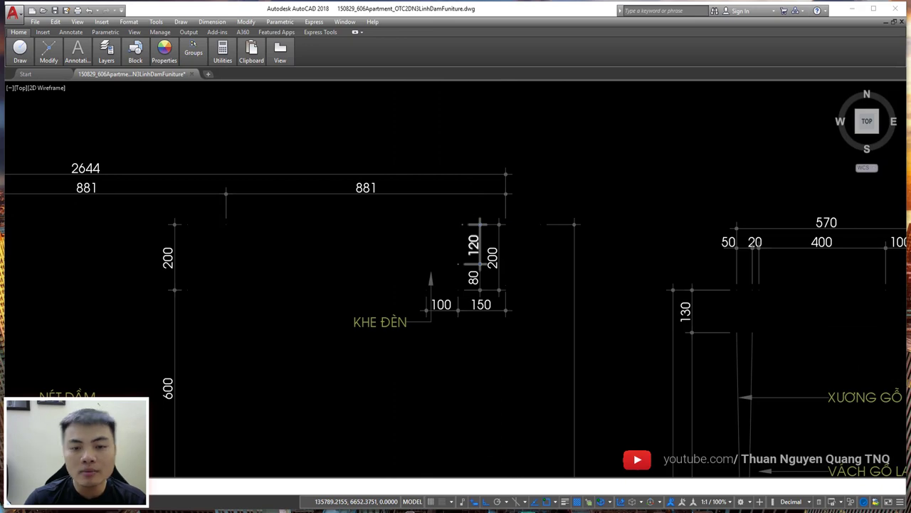
{"action": "scroll", "coordinate": [480, 225], "scroll_direction": "down", "scroll_amount": 2}
{"action": "scroll", "coordinate": [382, 210], "scroll_direction": "down", "scroll_amount": 2}
{"action": "type", "text": "la"}
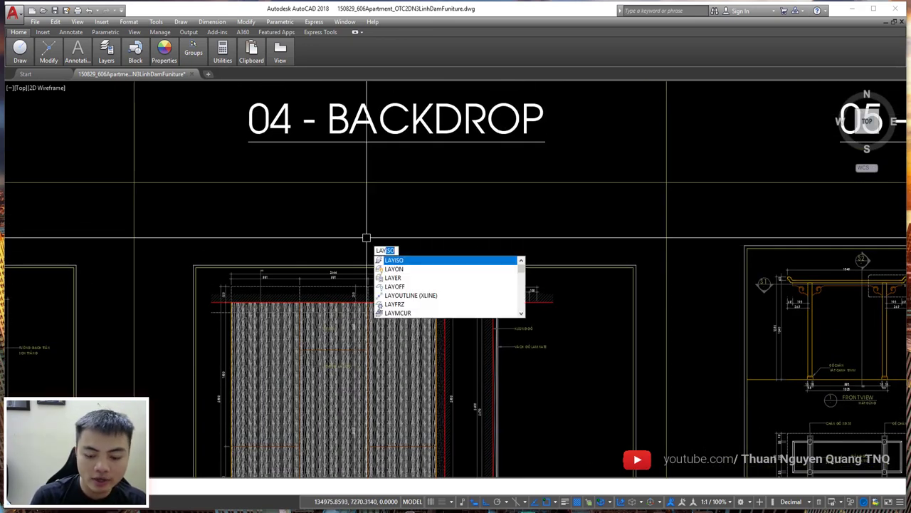
{"action": "key", "text": "Return"}
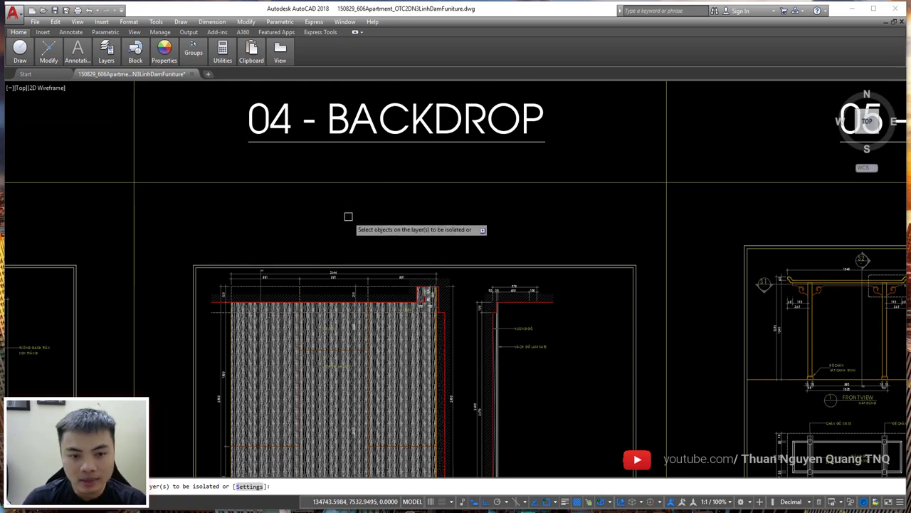
{"action": "middle_click_drag", "start_coordinate": [348, 216], "coordinate": [397, 207]}
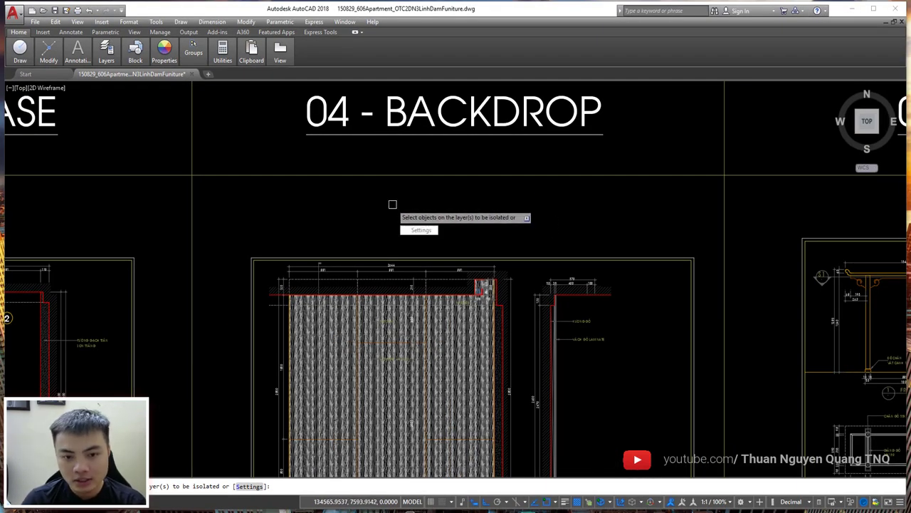
{"action": "left_click", "coordinate": [424, 231]}
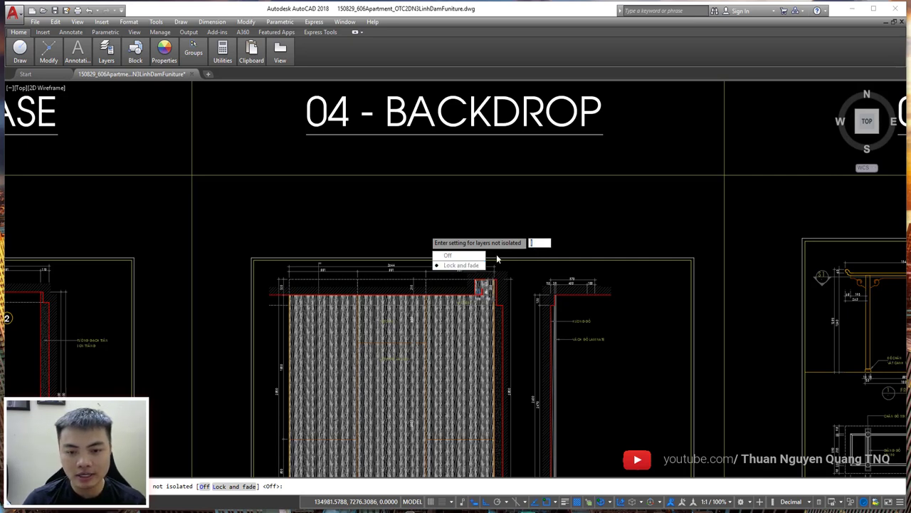
{"action": "left_click", "coordinate": [444, 266]}
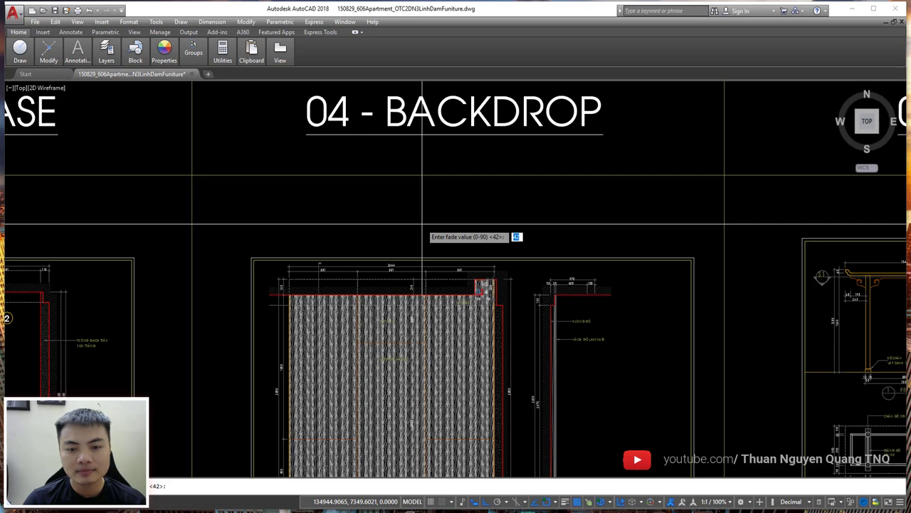
{"action": "key", "text": "Return"}
{"action": "scroll", "coordinate": [431, 237], "scroll_direction": "down", "scroll_amount": 2}
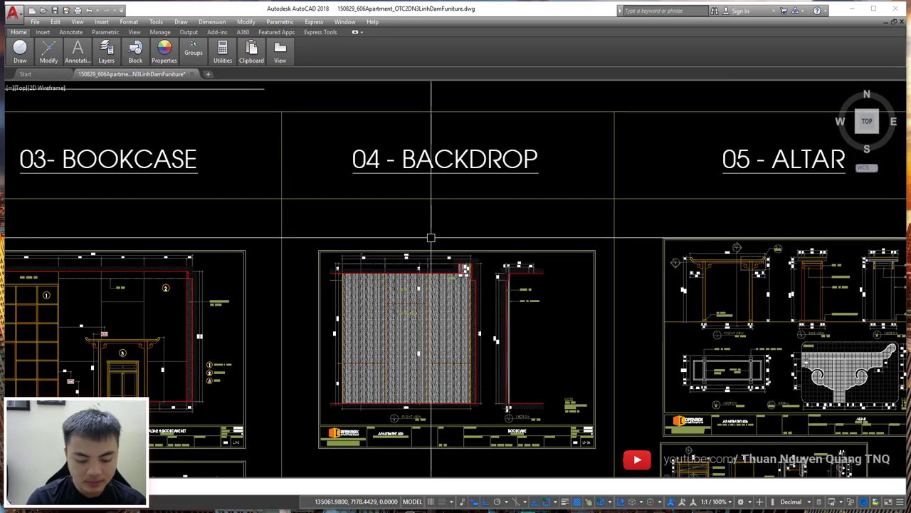
{"action": "type", "text": "layiso"}
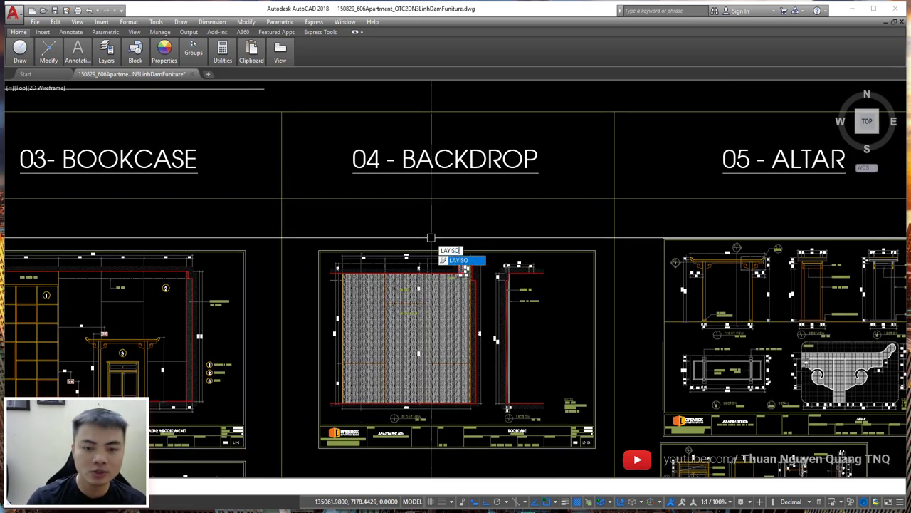
{"action": "key", "text": "Return"}
{"action": "scroll", "coordinate": [430, 237], "scroll_direction": "up", "scroll_amount": 5}
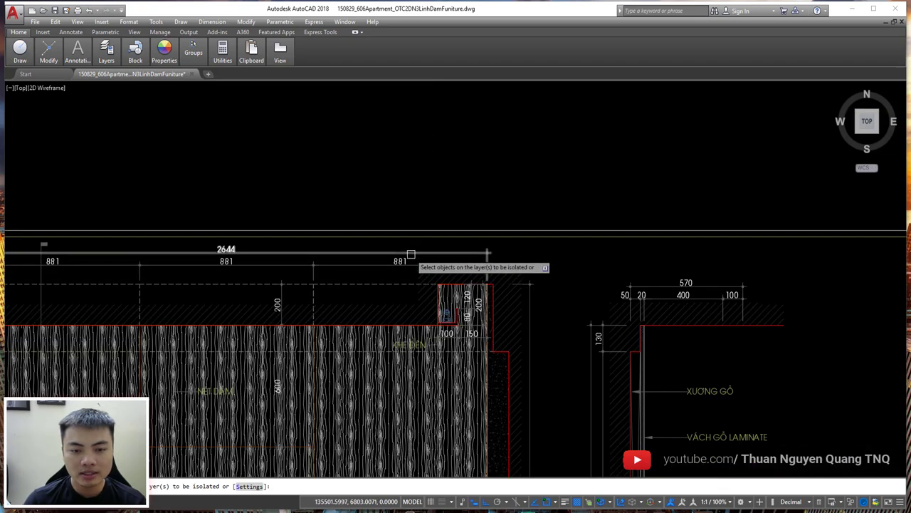
{"action": "scroll", "coordinate": [406, 240], "scroll_direction": "down", "scroll_amount": 3}
{"action": "scroll", "coordinate": [403, 242], "scroll_direction": "down", "scroll_amount": 3}
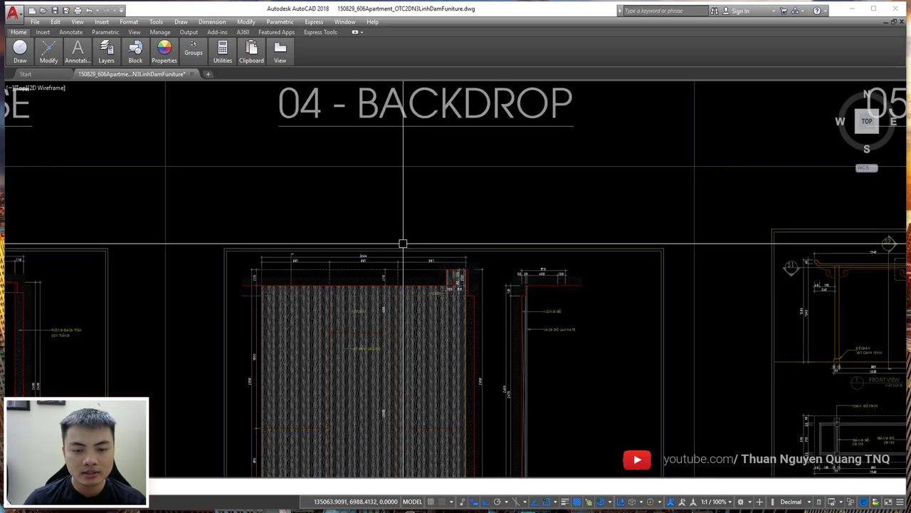
{"action": "scroll", "coordinate": [403, 240], "scroll_direction": "down", "scroll_amount": 3}
{"action": "scroll", "coordinate": [447, 253], "scroll_direction": "up", "scroll_amount": 5}
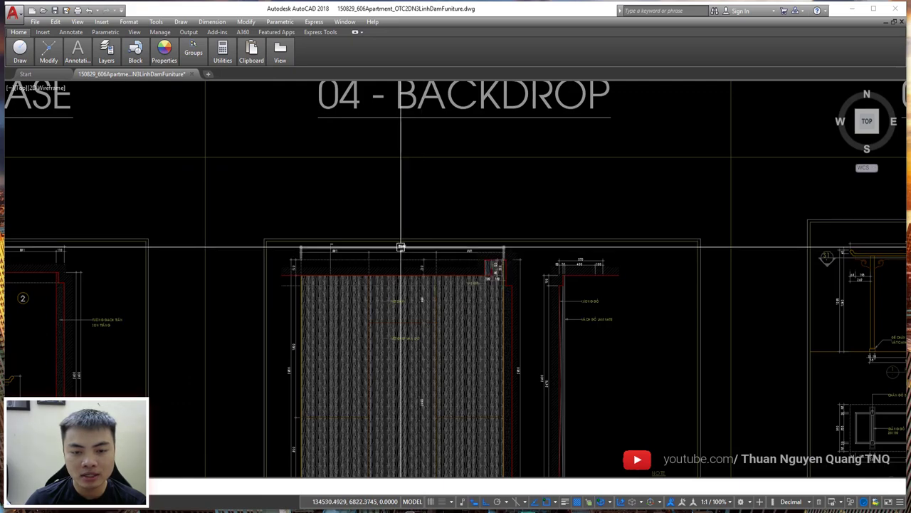
{"action": "scroll", "coordinate": [401, 247], "scroll_direction": "down", "scroll_amount": 2}
{"action": "scroll", "coordinate": [441, 242], "scroll_direction": "down", "scroll_amount": 3}
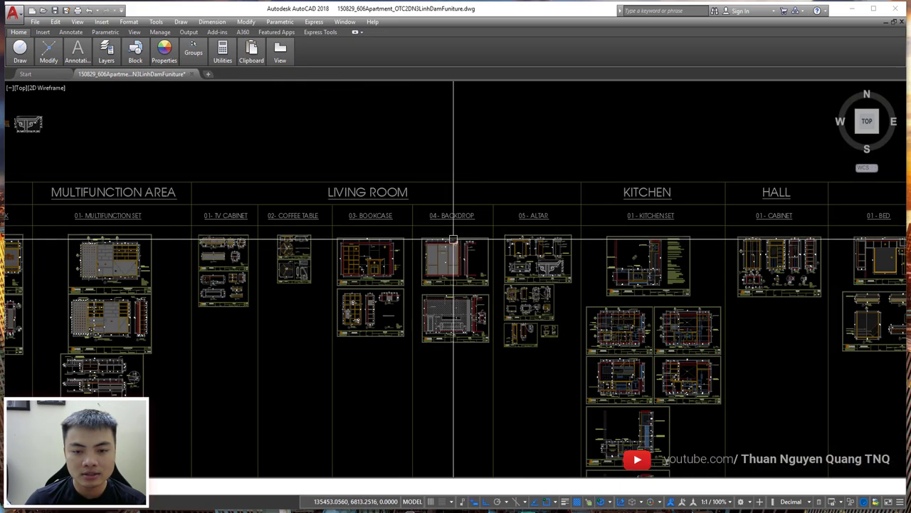
{"action": "scroll", "coordinate": [443, 242], "scroll_direction": "up", "scroll_amount": 5}
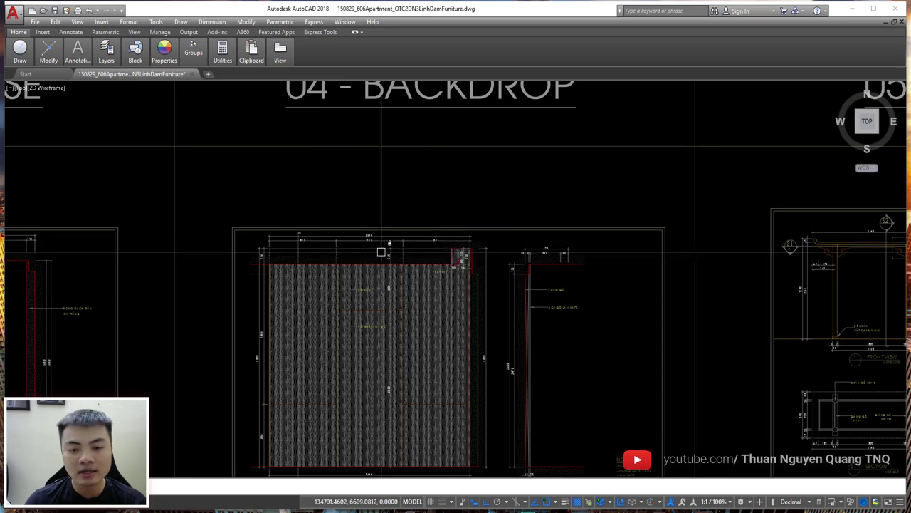
{"action": "scroll", "coordinate": [386, 247], "scroll_direction": "down", "scroll_amount": 4}
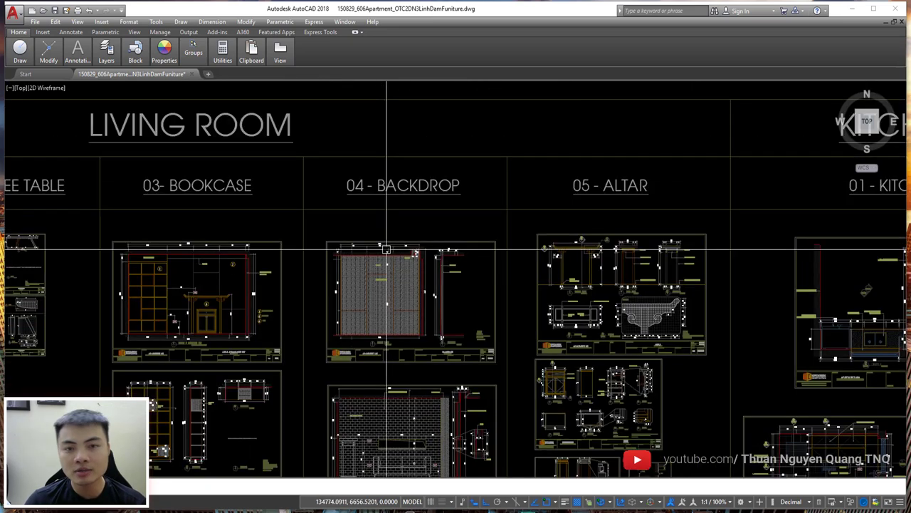
{"action": "left_click", "coordinate": [313, 475]}
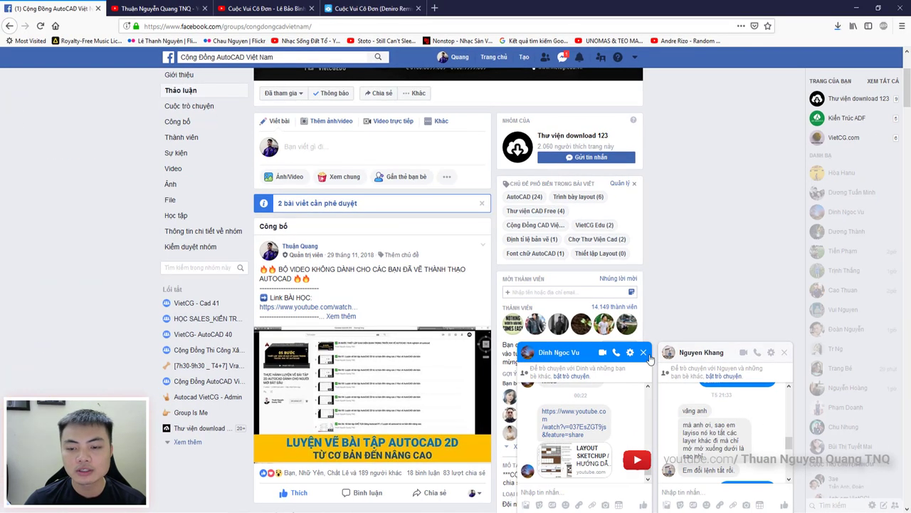
Step: Collapse one Messenger chat in Facebook and switch back to the AutoCAD furniture drawing
{"action": "left_click", "coordinate": [643, 358]}
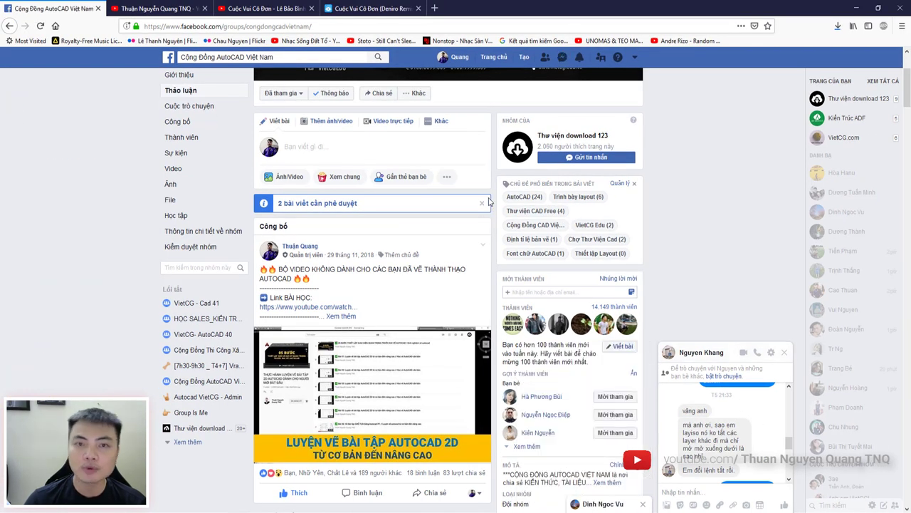
{"action": "left_click", "coordinate": [334, 507]}
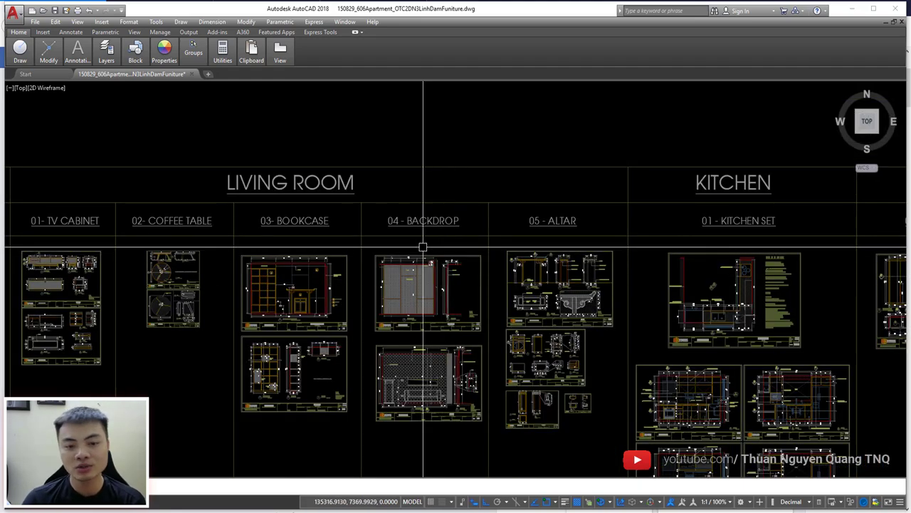
Step: Run LAYUNISO to restore all layers hidden by the earlier isolation
{"action": "scroll", "coordinate": [423, 247], "scroll_direction": "up", "scroll_amount": 3}
{"action": "scroll", "coordinate": [422, 249], "scroll_direction": "down", "scroll_amount": 4}
{"action": "scroll", "coordinate": [421, 250], "scroll_direction": "down", "scroll_amount": 2}
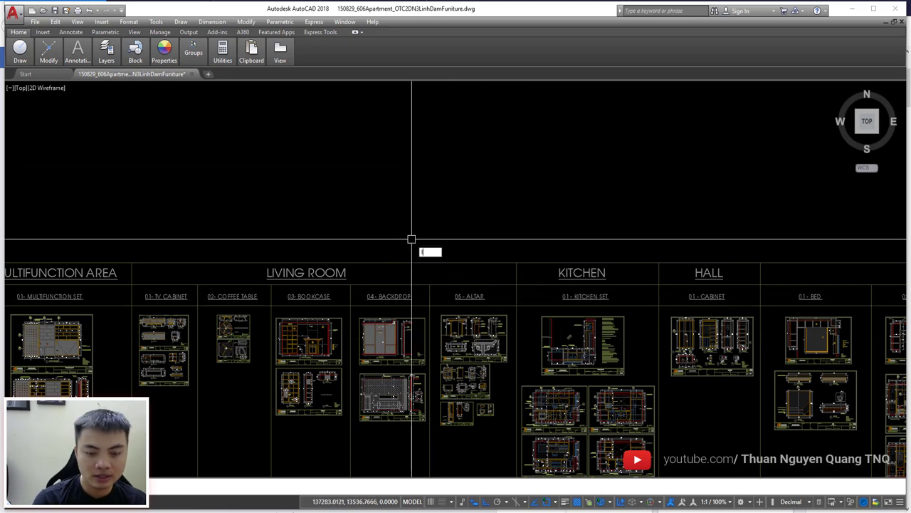
{"action": "type", "text": "LAYU"}
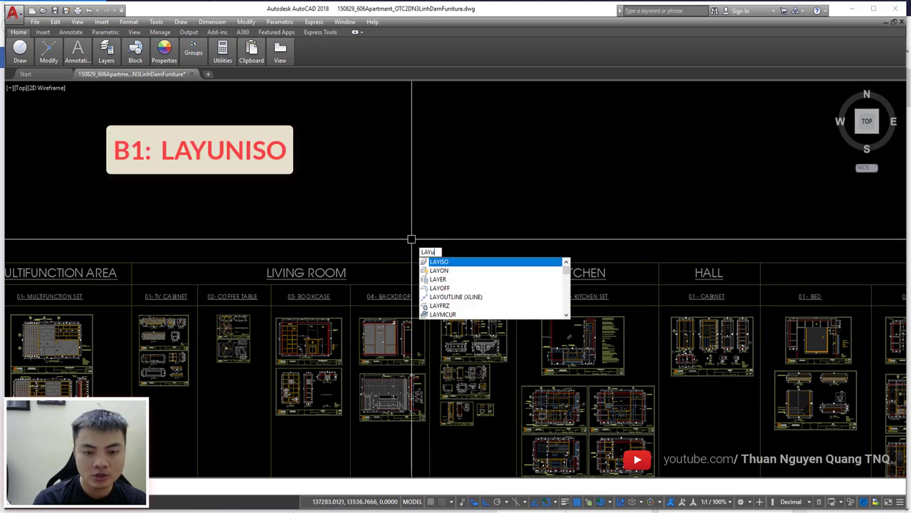
{"action": "type", "text": "n"}
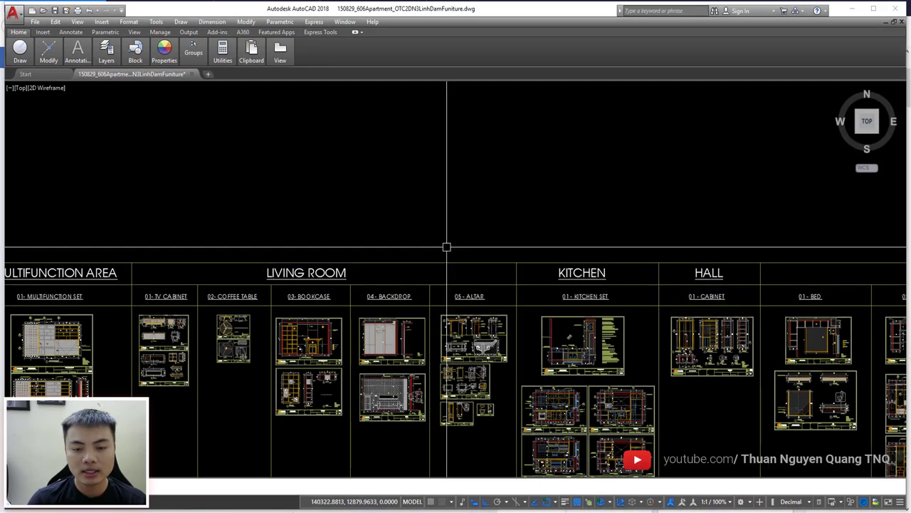
{"action": "scroll", "coordinate": [456, 256], "scroll_direction": "down", "scroll_amount": 4}
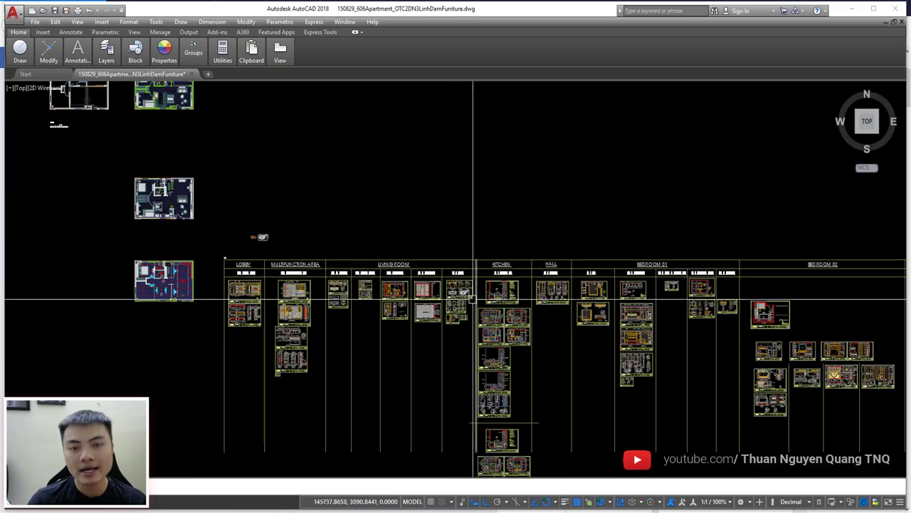
Step: Start LAYISO and set its Settings so layers not isolated are turned Off
{"action": "scroll", "coordinate": [467, 269], "scroll_direction": "up", "scroll_amount": 2}
{"action": "type", "text": "la"}
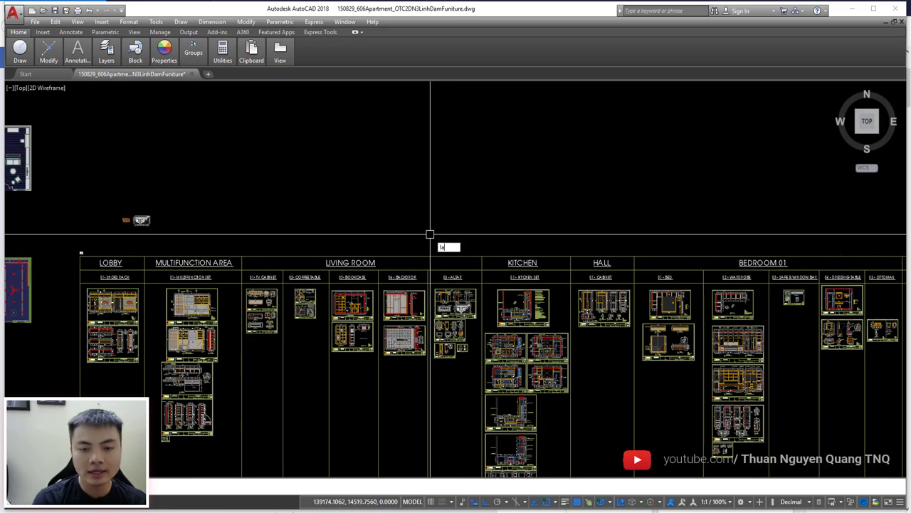
{"action": "type", "text": "yis"}
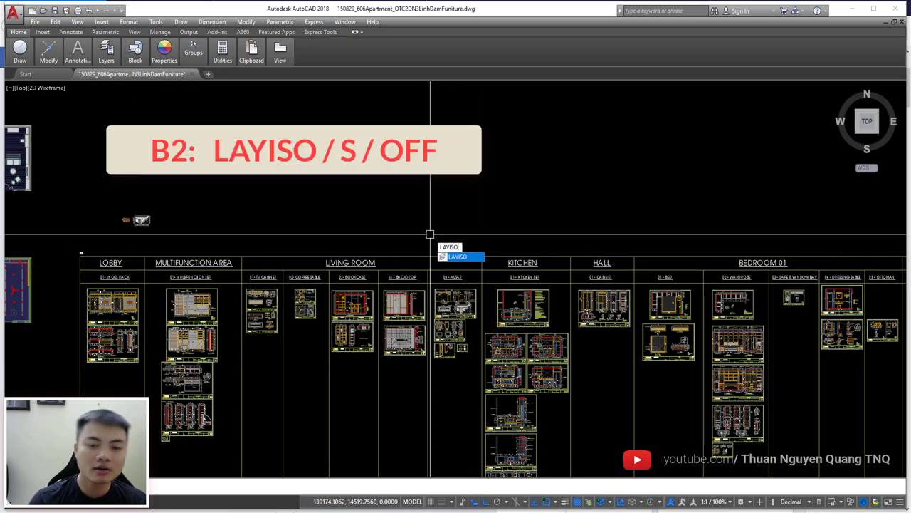
{"action": "key", "text": "Return"}
{"action": "type", "text": "s"}
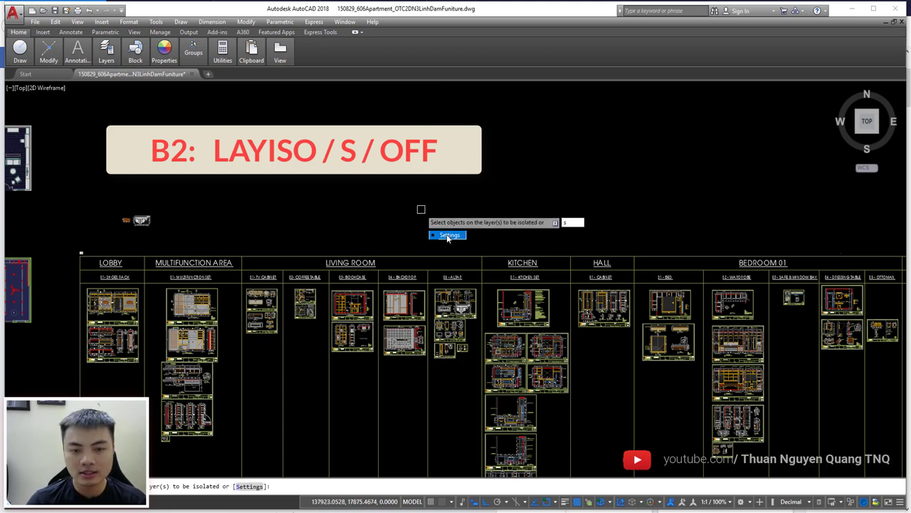
{"action": "key", "text": "Return"}
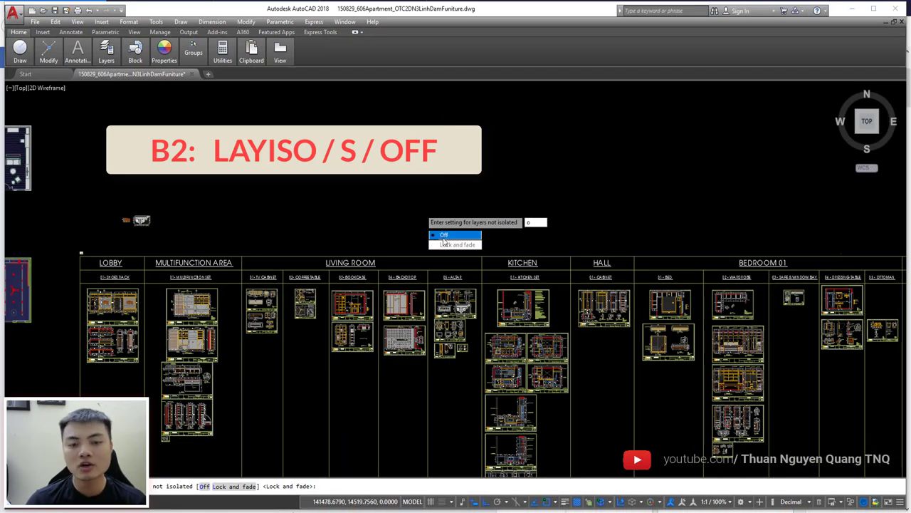
{"action": "left_click", "coordinate": [449, 236]}
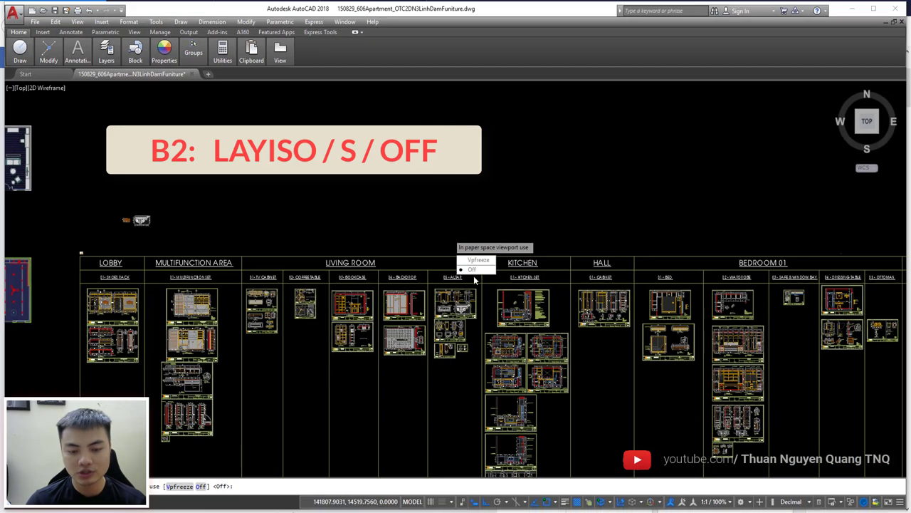
Step: Turn layers Off in paper space viewports too, then zoom over the drawing to review it
{"action": "left_click", "coordinate": [470, 277]}
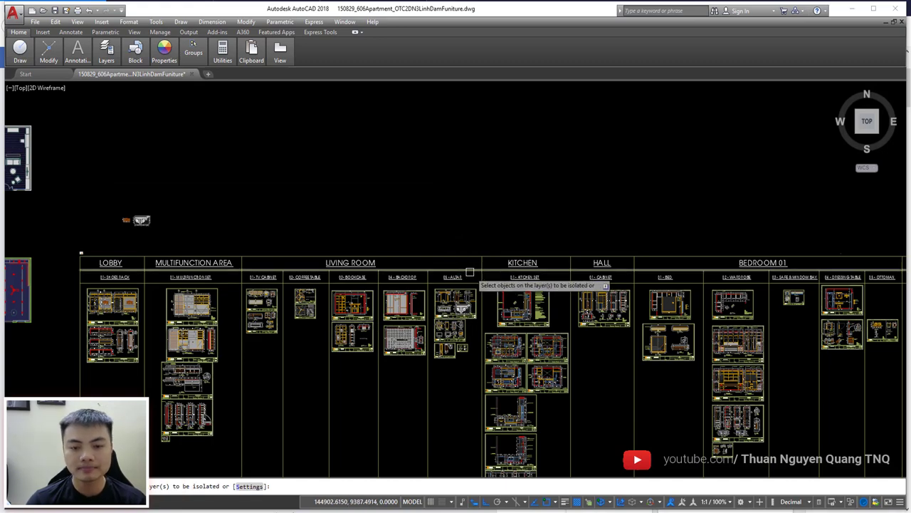
{"action": "scroll", "coordinate": [404, 292], "scroll_direction": "up", "scroll_amount": 5}
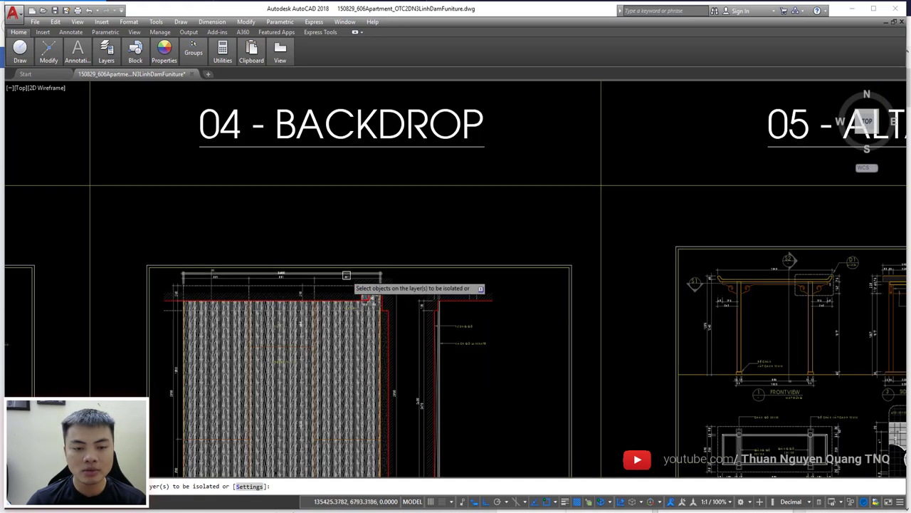
{"action": "scroll", "coordinate": [349, 273], "scroll_direction": "down", "scroll_amount": 4}
{"action": "scroll", "coordinate": [416, 251], "scroll_direction": "down", "scroll_amount": 3}
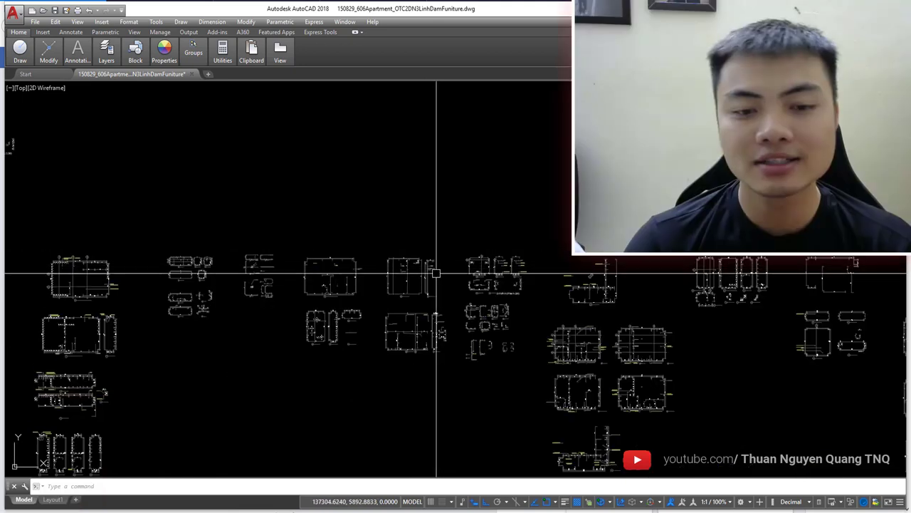
{"action": "scroll", "coordinate": [442, 288], "scroll_direction": "up", "scroll_amount": 3}
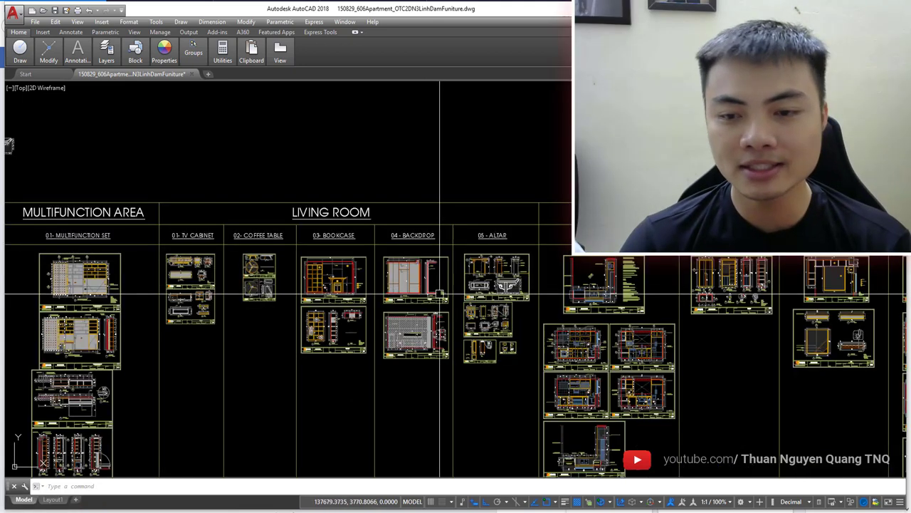
{"action": "scroll", "coordinate": [440, 299], "scroll_direction": "down", "scroll_amount": 4}
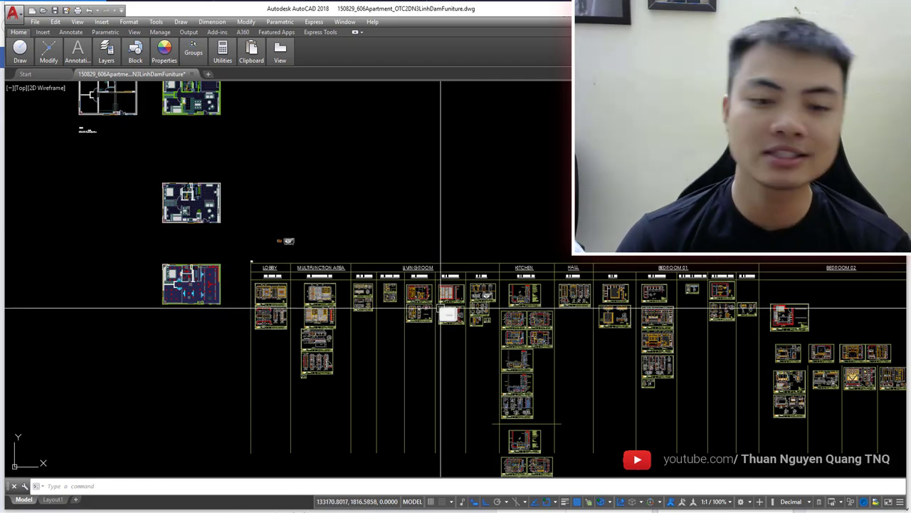
{"action": "scroll", "coordinate": [435, 298], "scroll_direction": "up", "scroll_amount": 5}
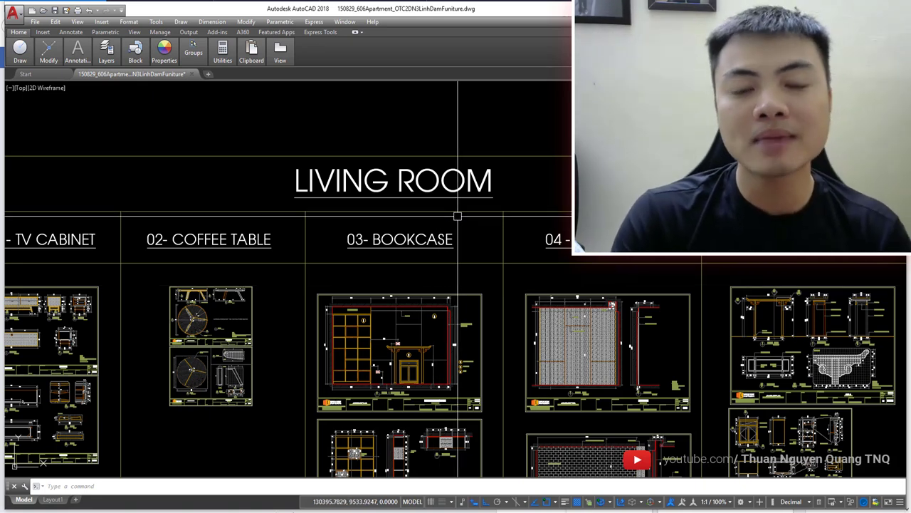
{"action": "scroll", "coordinate": [463, 217], "scroll_direction": "down", "scroll_amount": 5}
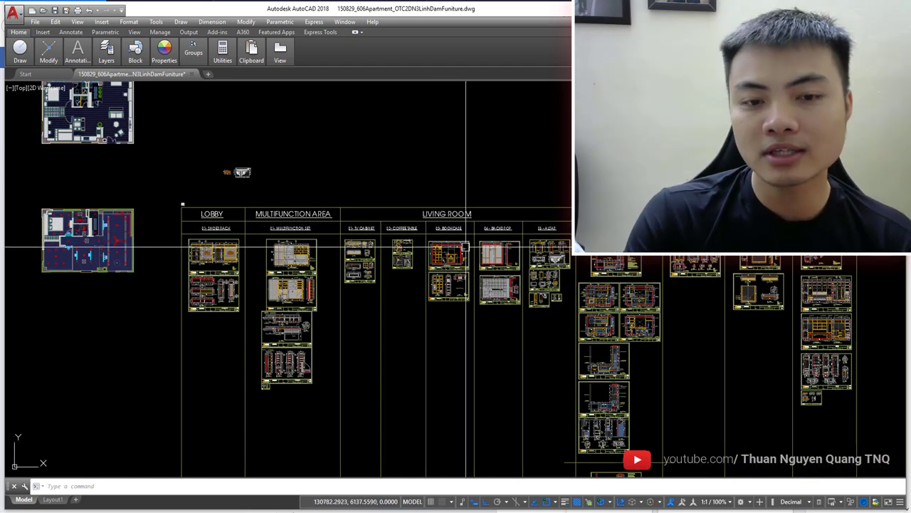
{"action": "mouse_move", "coordinate": [465, 247]}
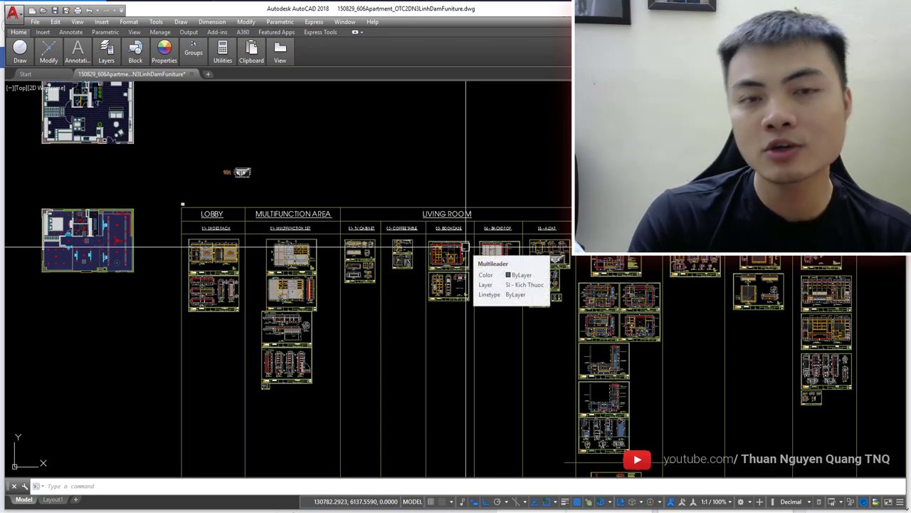
{"action": "scroll", "coordinate": [466, 247], "scroll_direction": "up", "scroll_amount": 6}
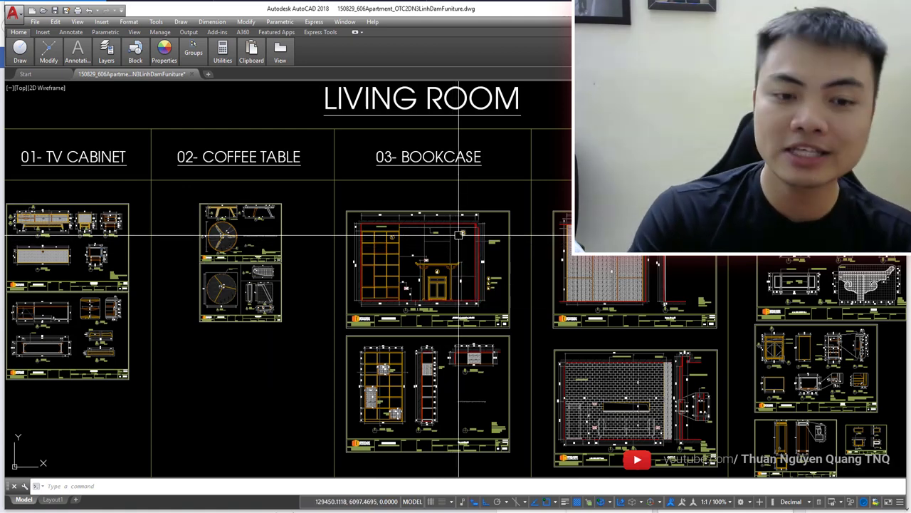
{"action": "scroll", "coordinate": [460, 235], "scroll_direction": "down", "scroll_amount": 2}
{"action": "scroll", "coordinate": [460, 229], "scroll_direction": "down", "scroll_amount": 2}
{"action": "scroll", "coordinate": [512, 275], "scroll_direction": "down", "scroll_amount": 2}
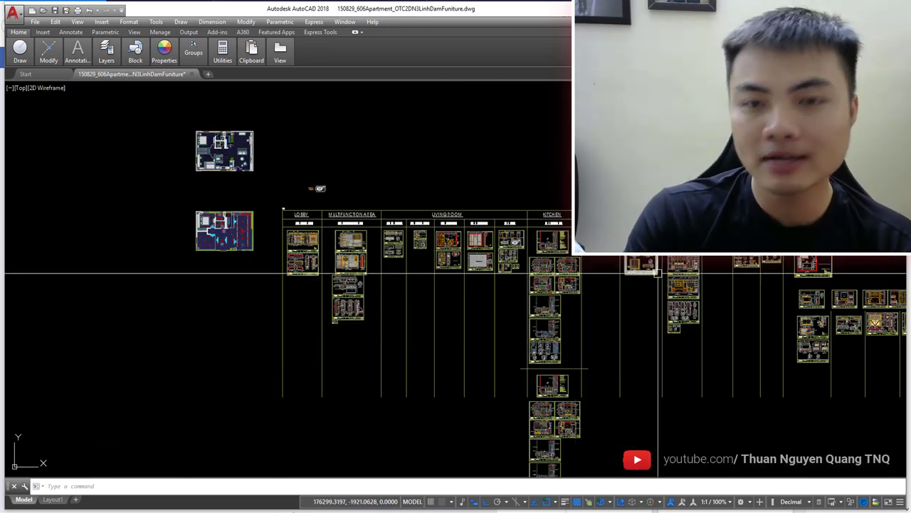
{"action": "middle_click_drag", "start_coordinate": [524, 279], "coordinate": [385, 266]}
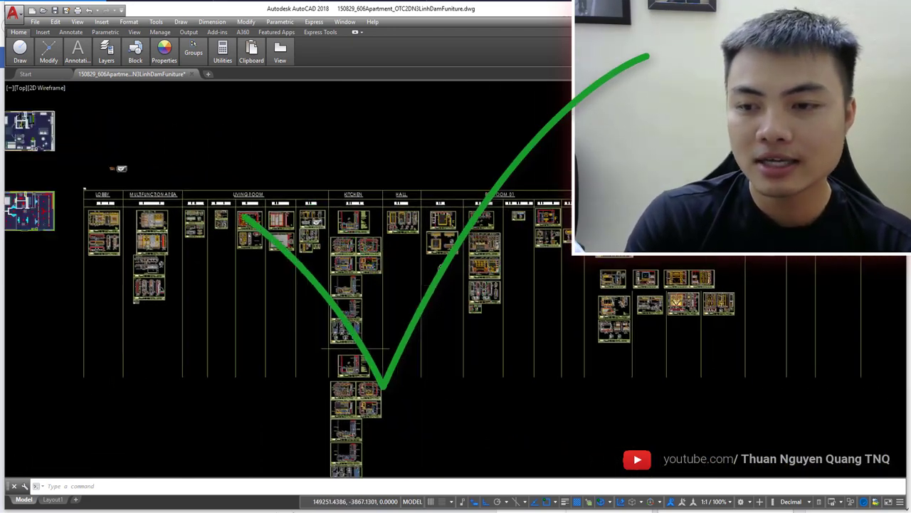